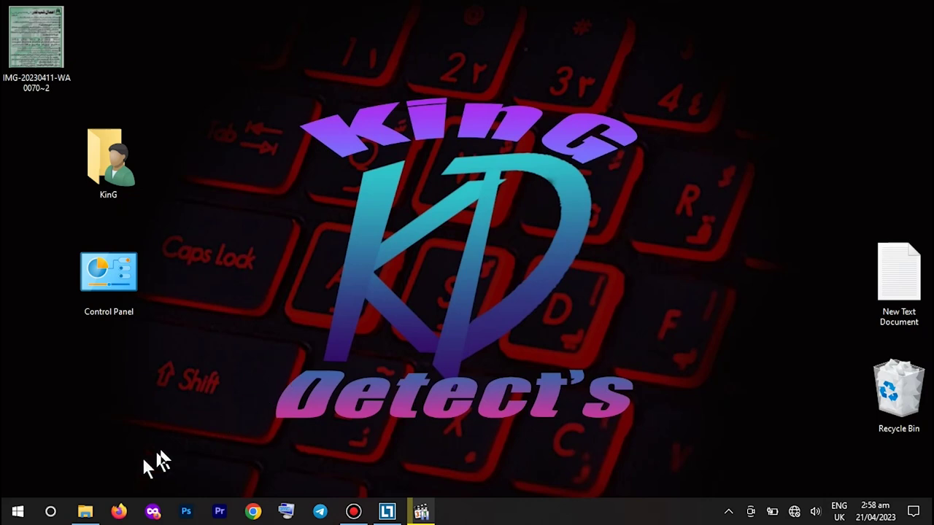
From the created-videos folder, play the 'watch time not updating' video in Media Player Classic
left_click(85, 513)
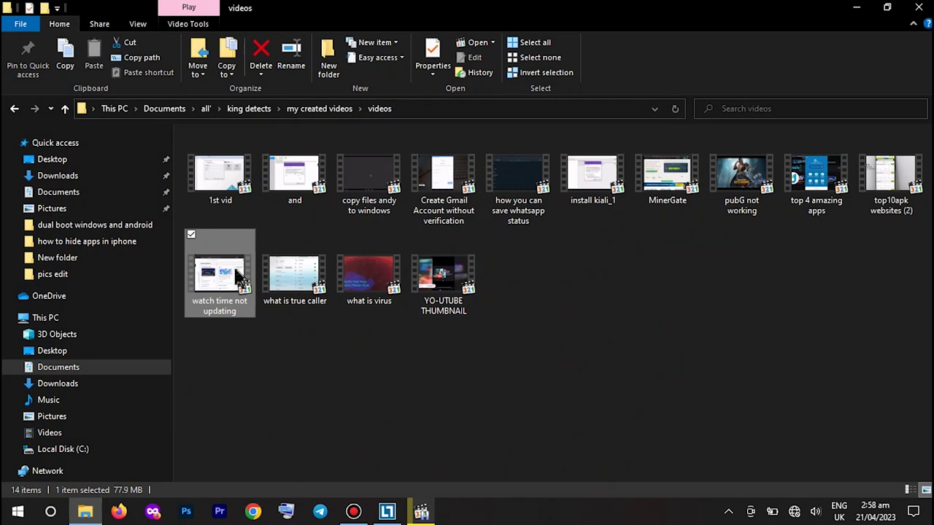
double_click(220, 276)
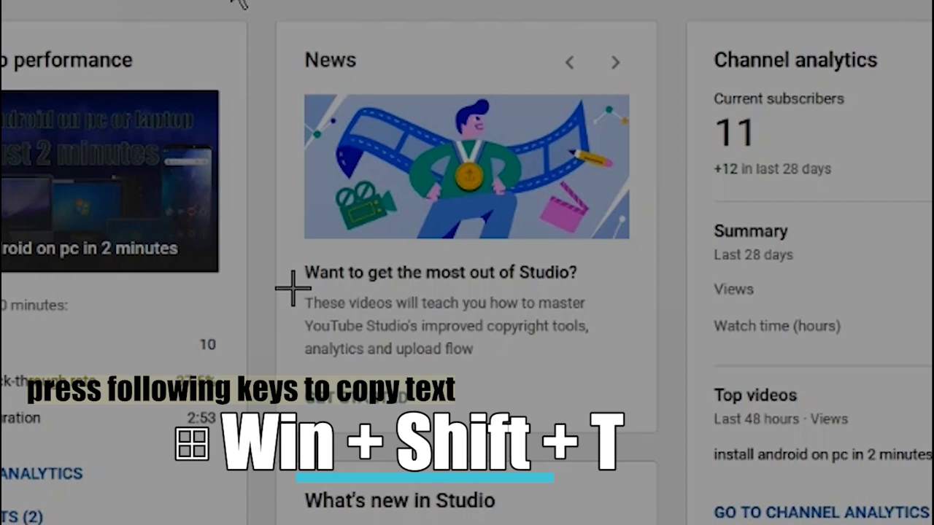
Capture the three-line News paragraph from the video with Text Extractor, then minimize the player
left_click_drag(292, 288, 563, 351)
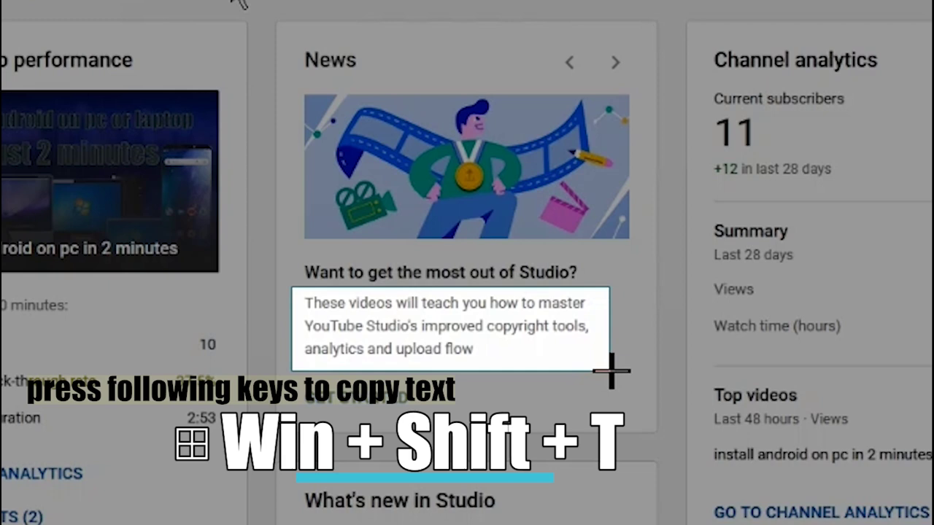
left_click_drag(562, 351, 611, 370)
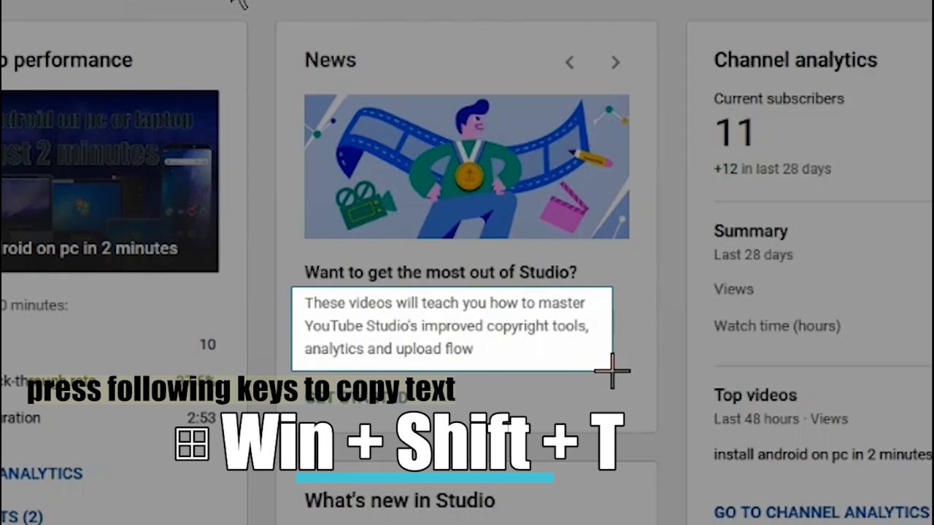
left_click_drag(612, 371, 612, 371)
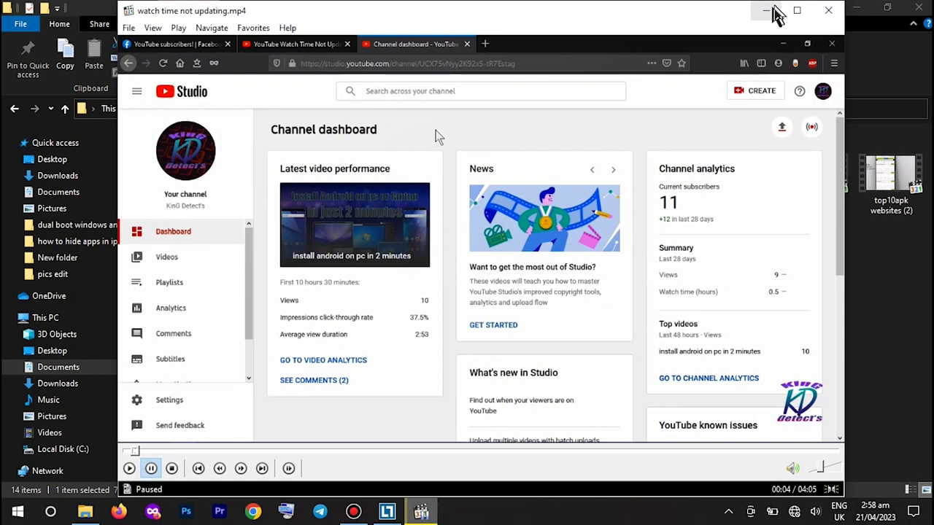
left_click(767, 10)
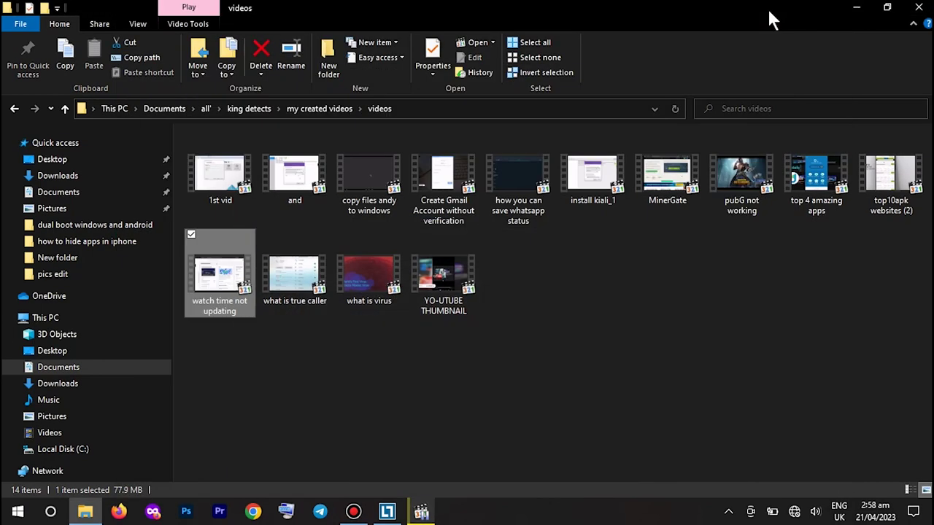
Deselect the video file and launch Notepad from the Start menu search
left_click(591, 301)
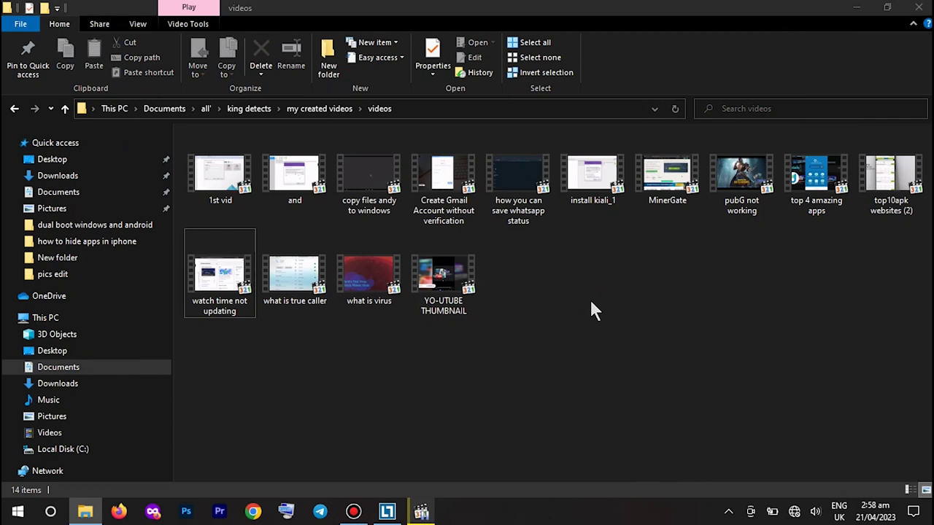
key("super")
key("super")
type("not")
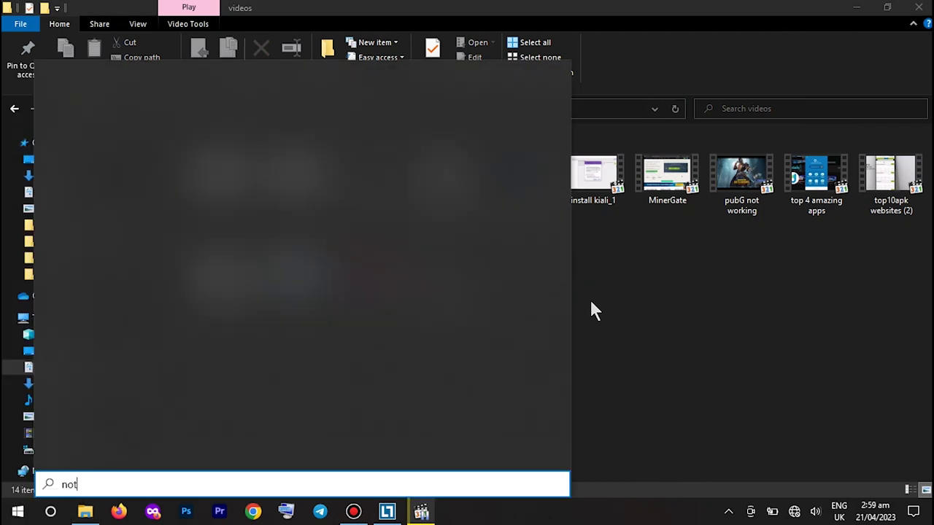
key("Return")
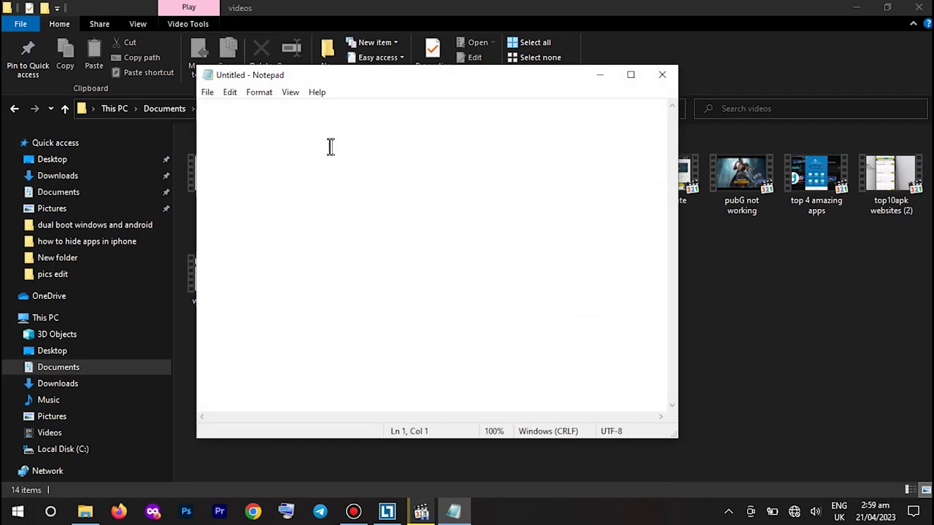
Paste the captured News paragraph into the new note and bring the video player back
right_click(353, 150)
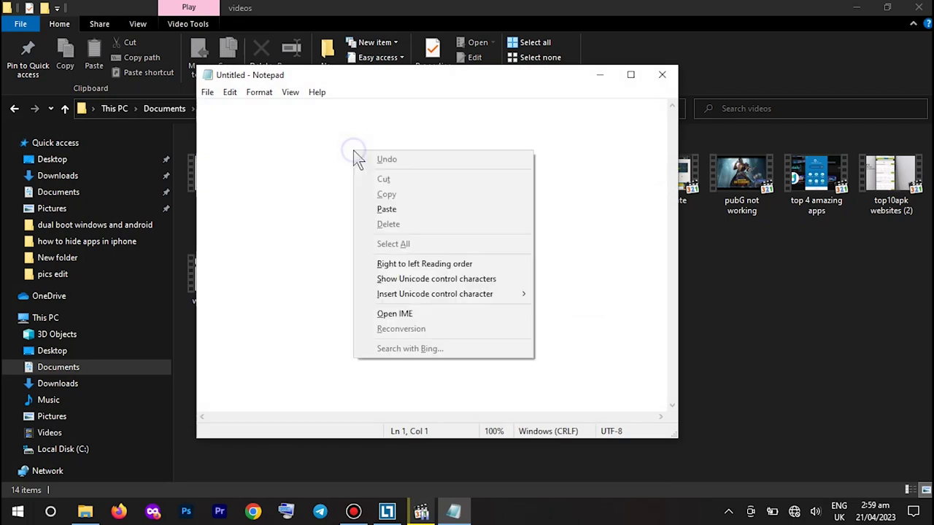
left_click(413, 209)
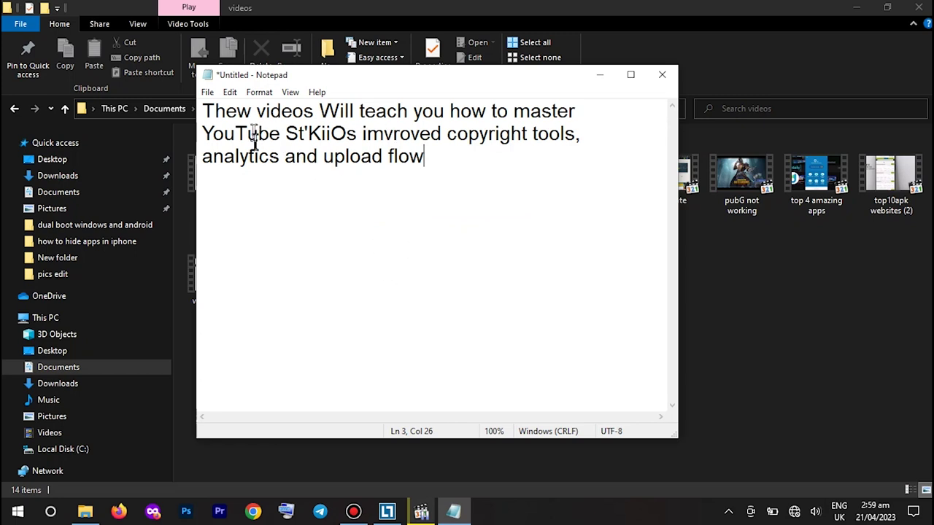
left_click(421, 512)
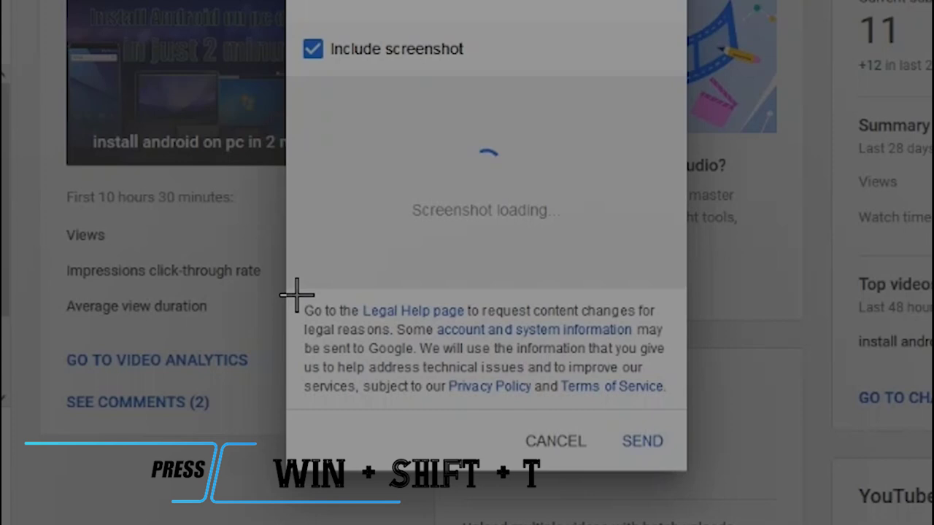
Capture the Send feedback dialog's legal notice paragraph from the video with Text Extractor
left_click_drag(296, 295, 680, 397)
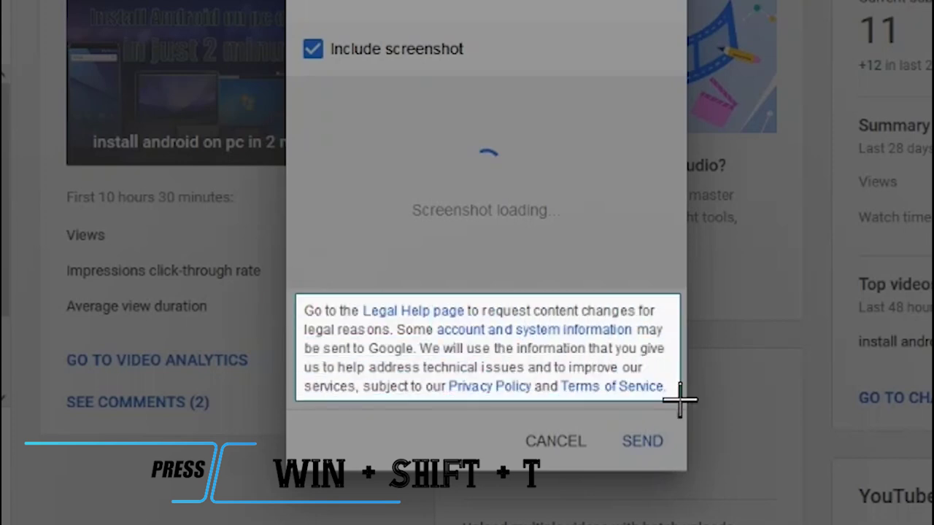
left_click_drag(680, 397, 679, 409)
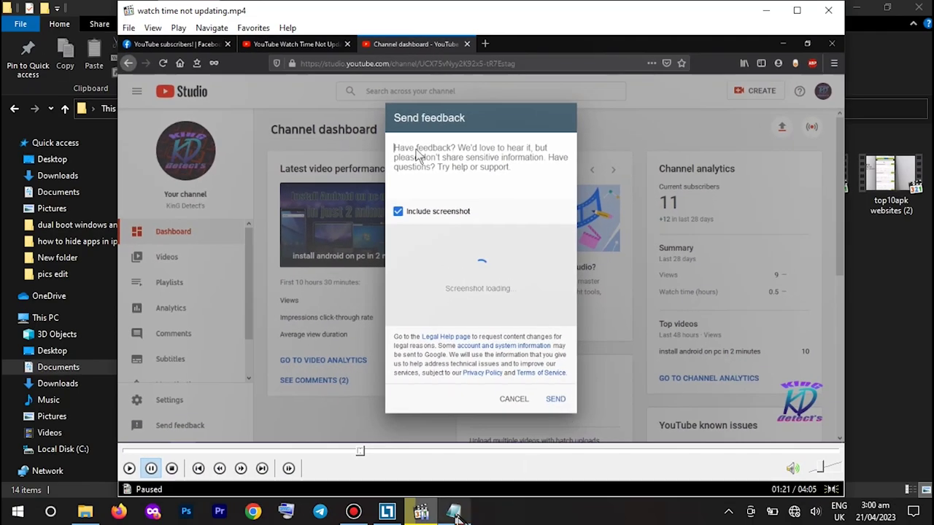
Replace the note's text with the legal paragraph, then close Notepad without saving
left_click(453, 510)
left_click(435, 265)
key("ctrl+a")
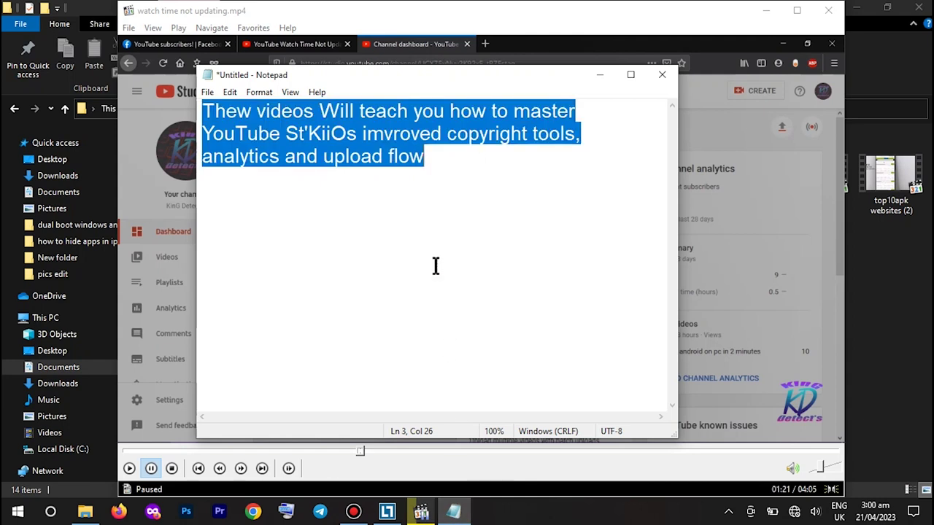
key("Delete")
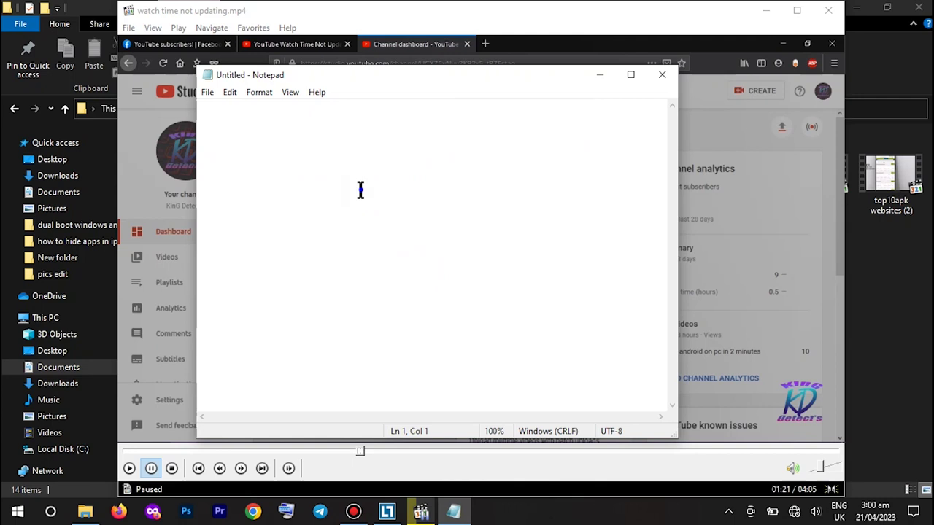
right_click(360, 189)
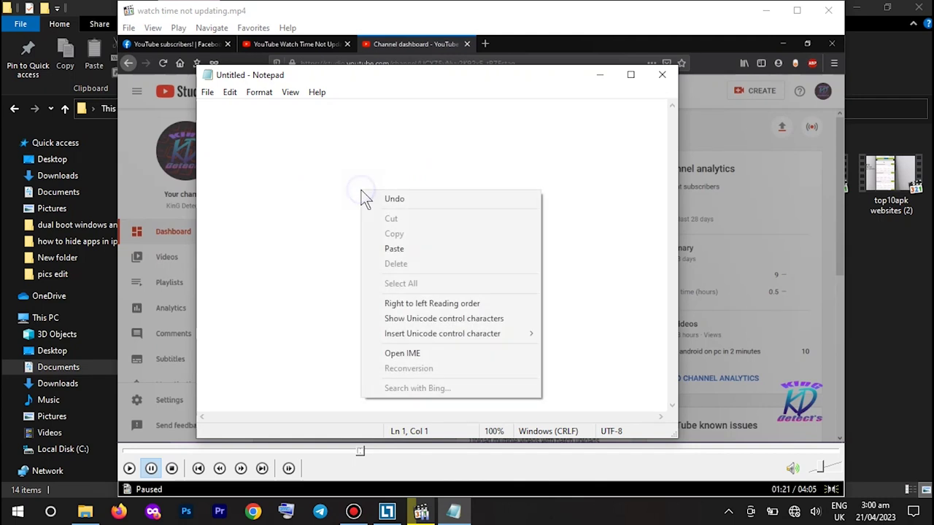
left_click(413, 248)
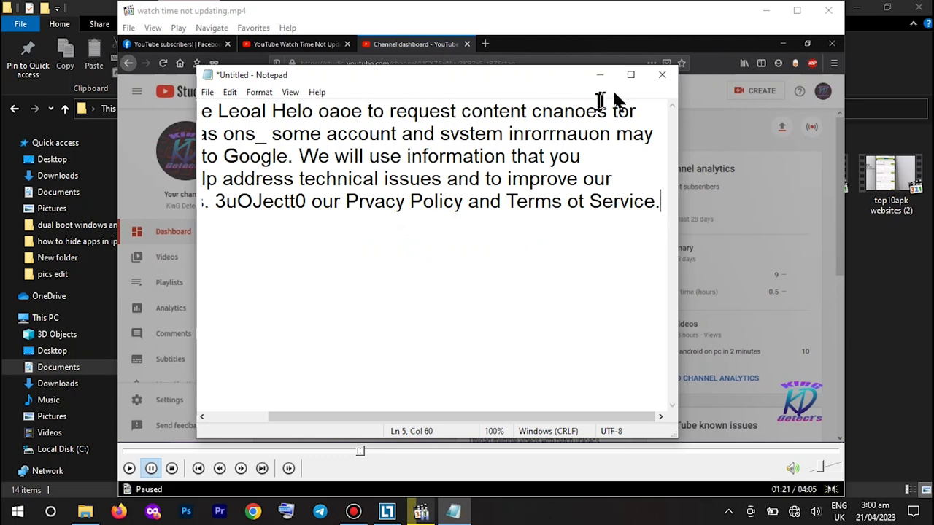
left_click(664, 76)
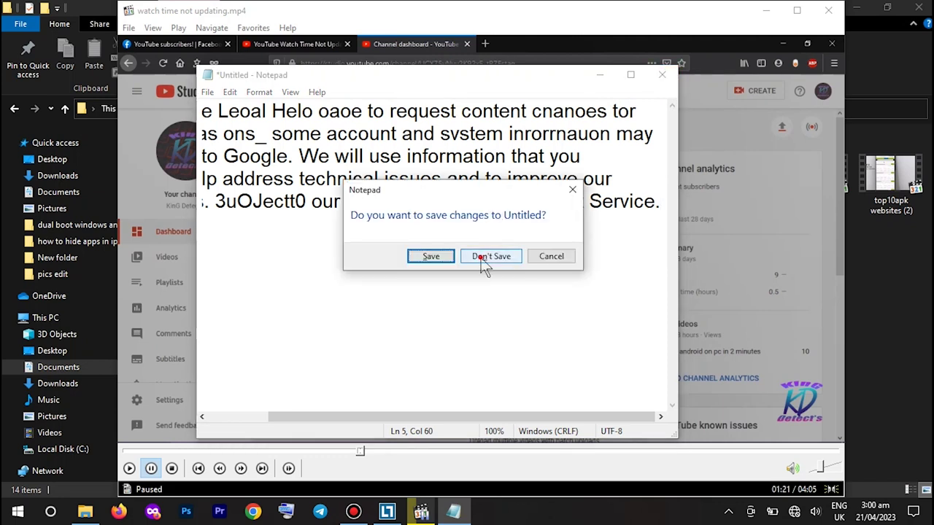
left_click(483, 261)
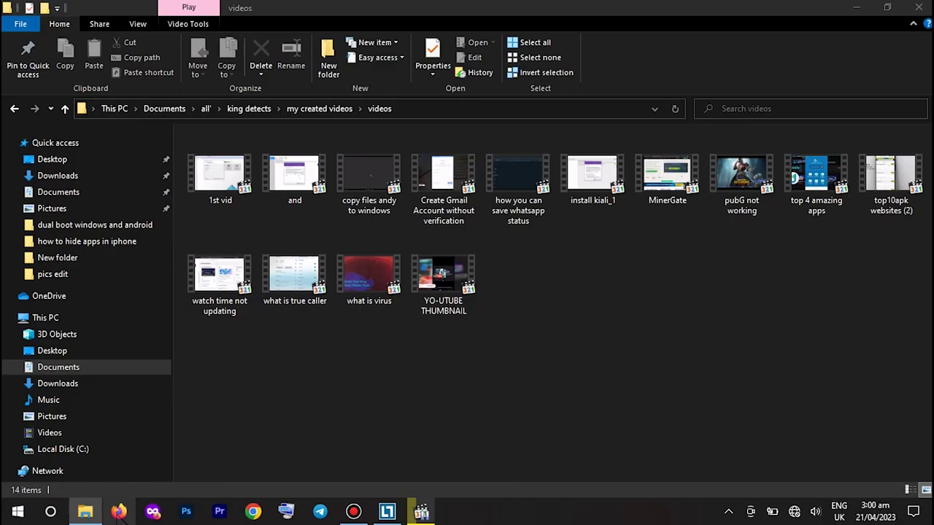
Search DuckDuckGo for 'power toys' in Firefox
left_click(118, 512)
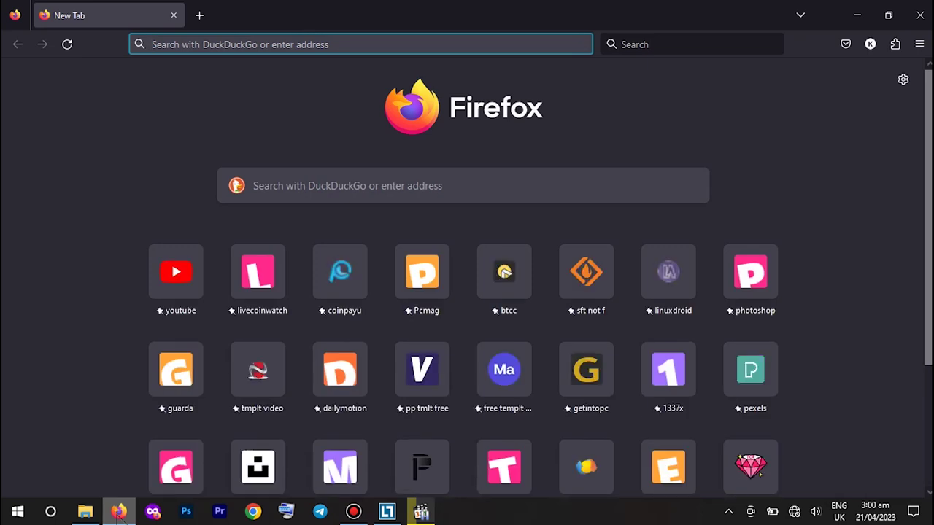
type("power ")
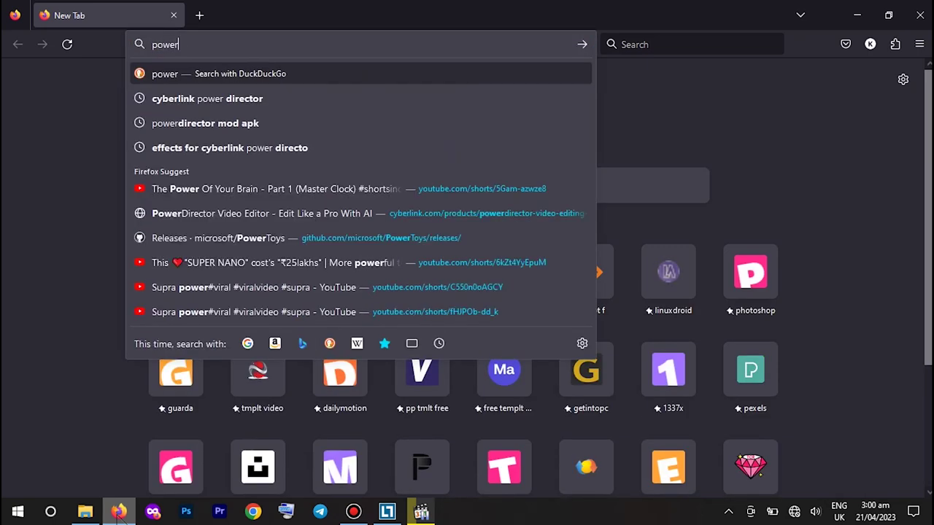
type("toys")
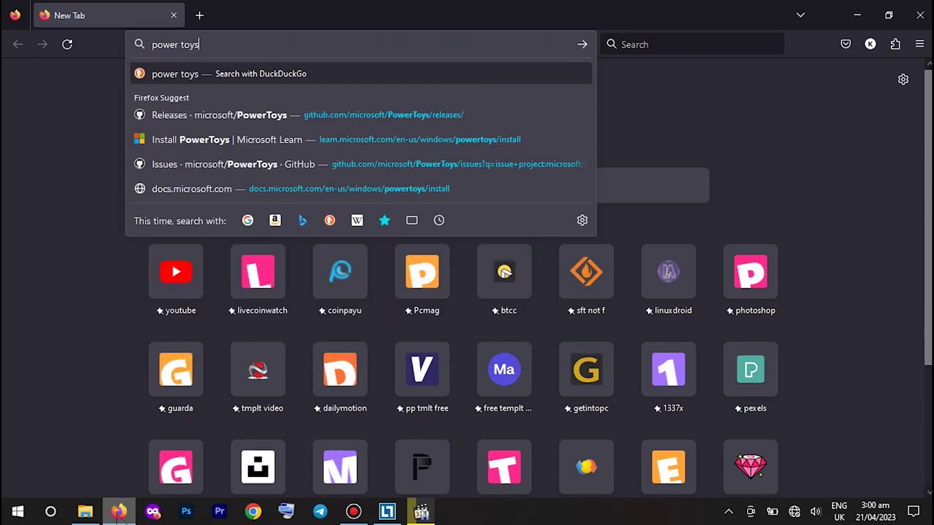
key("Return")
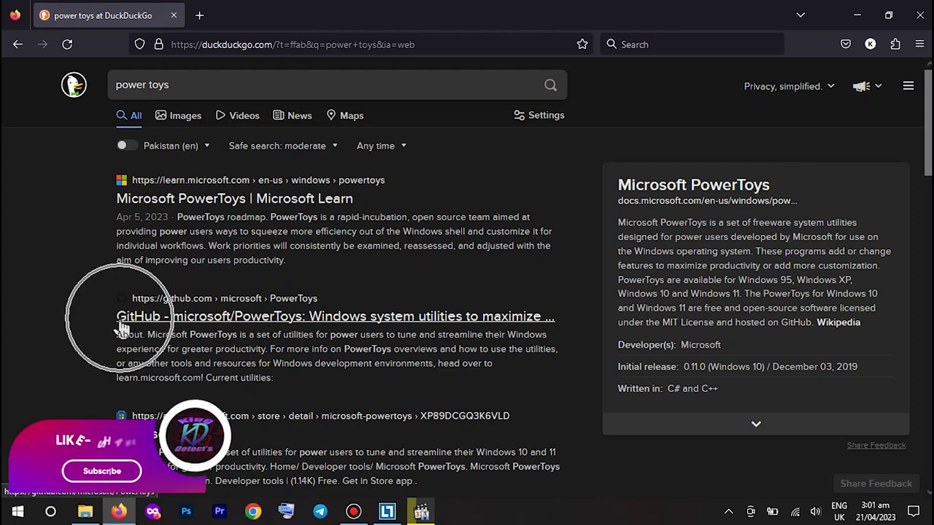
Open the microsoft/PowerToys GitHub README's installer links and cancel the x64 user installer download
left_click(178, 321)
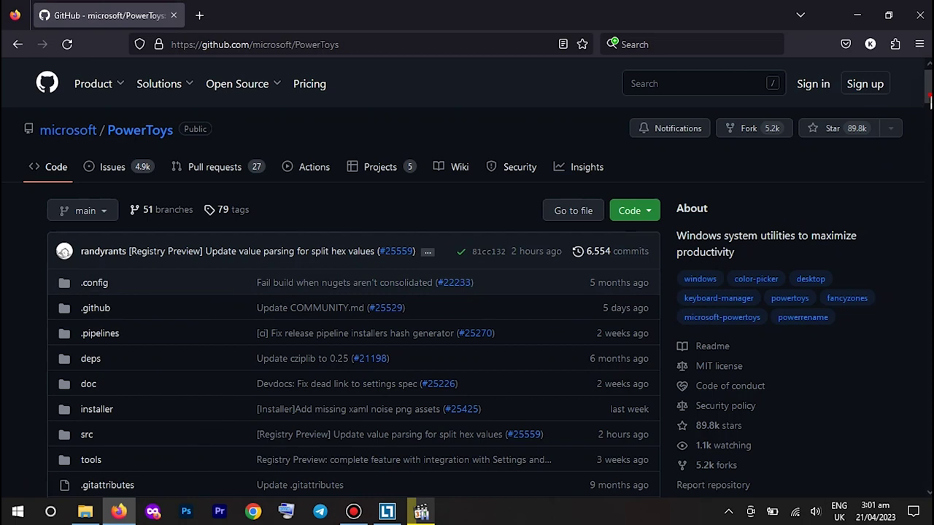
left_click_drag(928, 95, 930, 200)
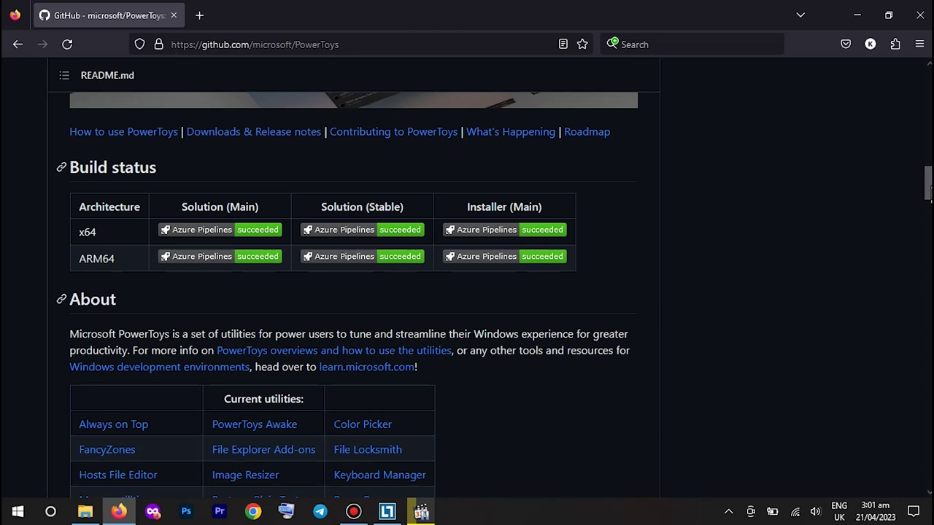
left_click_drag(930, 186, 928, 239)
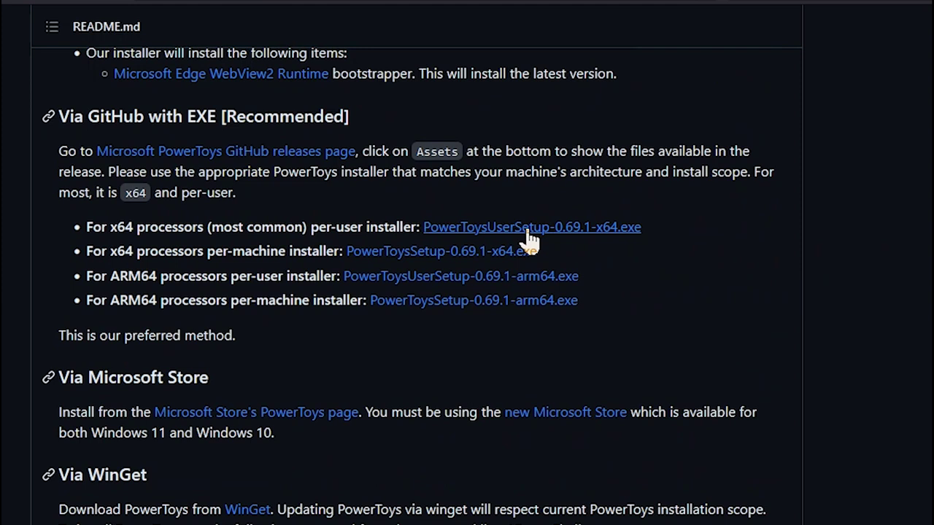
left_click(603, 232)
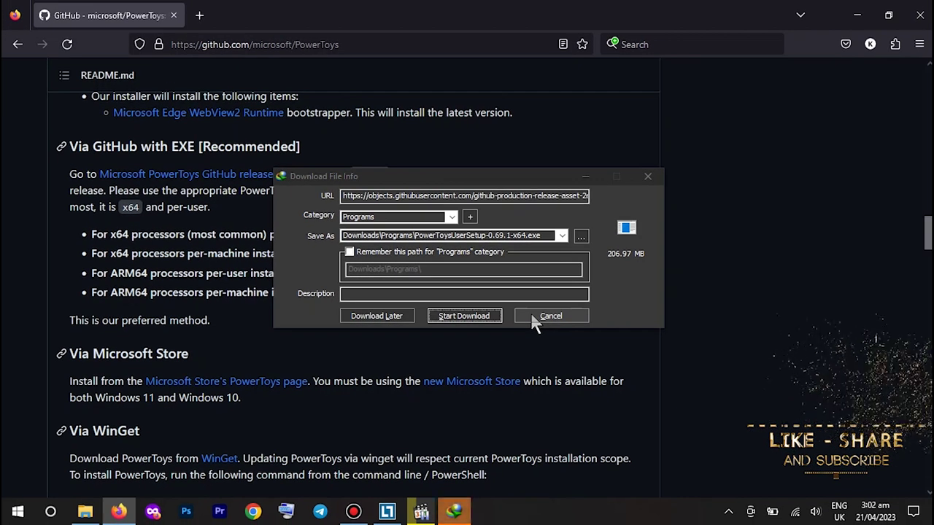
left_click(532, 314)
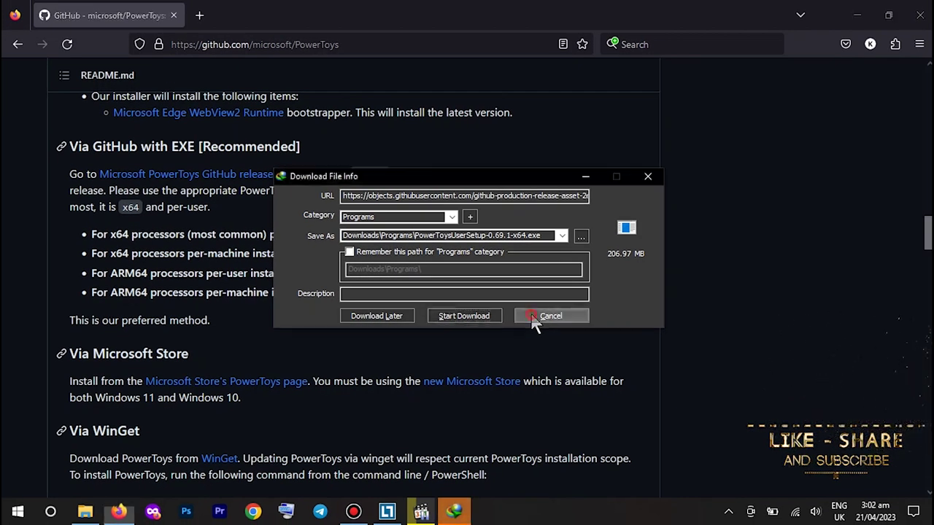
Minimize Firefox and launch PowerToys (Preview) from a Start menu search for 'power'
left_click(858, 15)
key("super")
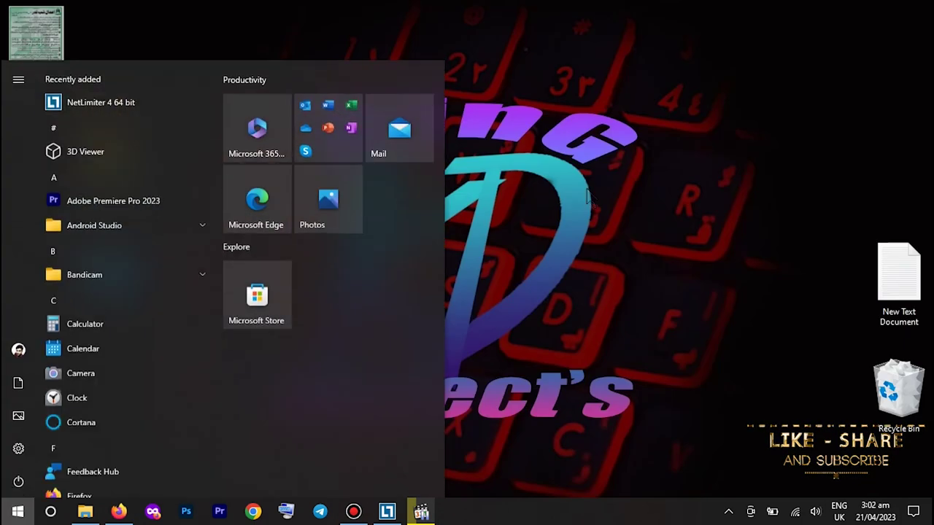
type("power")
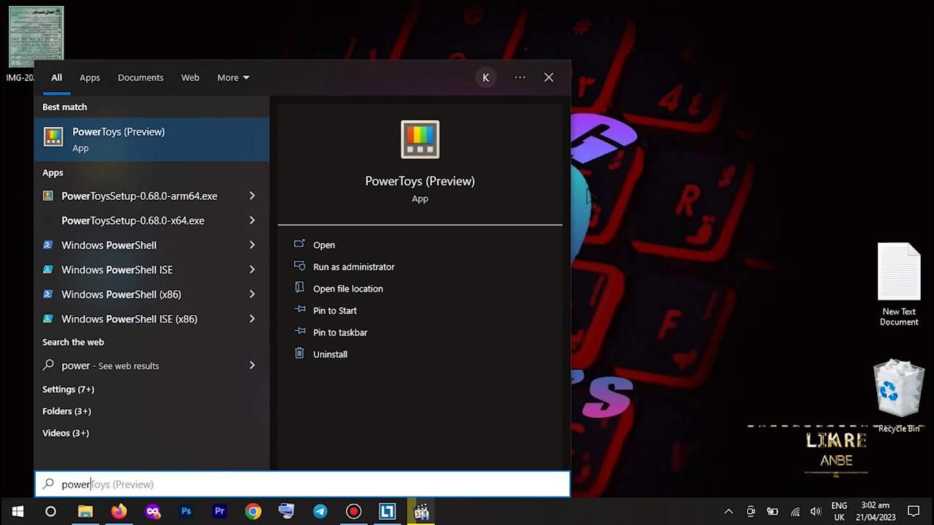
left_click(139, 134)
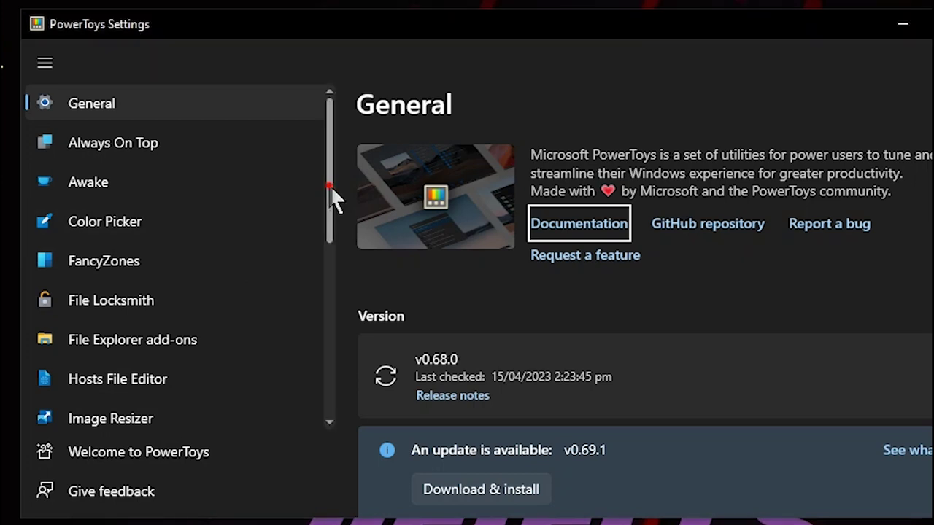
Open Text Extractor's page, toggle it off and on, and reveal the Win+Shift+T shortcut
left_click_drag(333, 198, 334, 371)
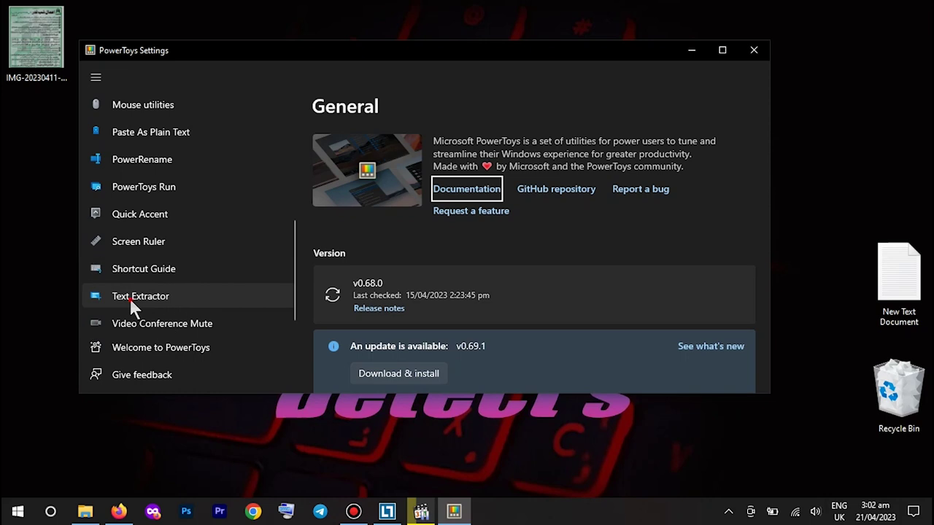
left_click(129, 298)
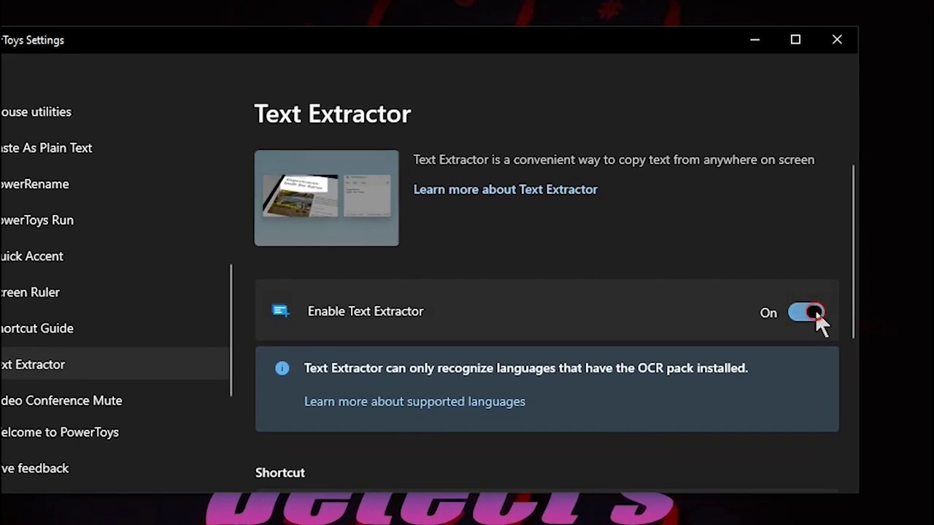
left_click(815, 312)
left_click(815, 312)
mouse_move(850, 240)
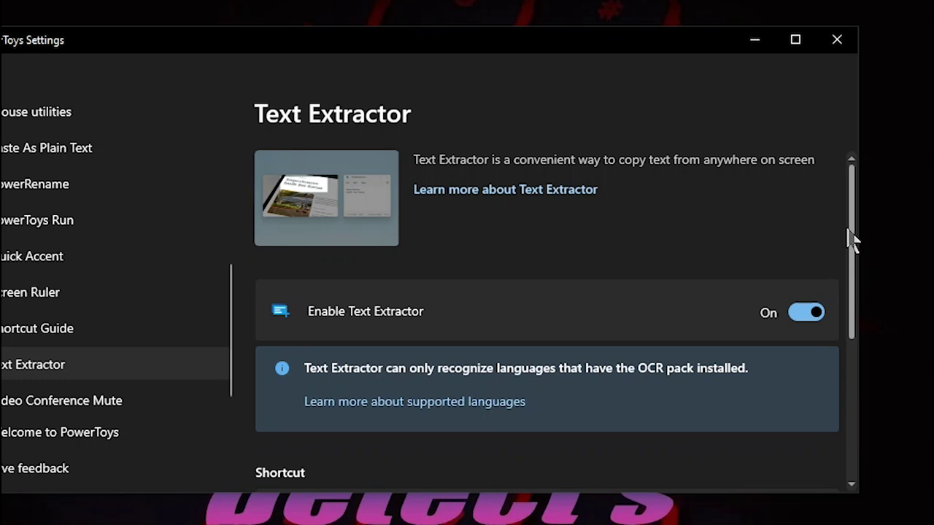
left_click_drag(850, 232, 834, 348)
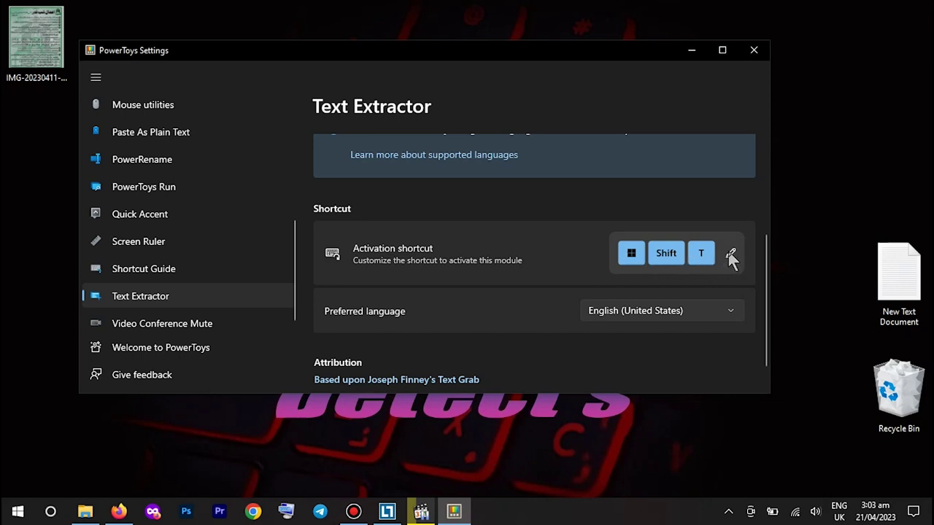
left_click(698, 53)
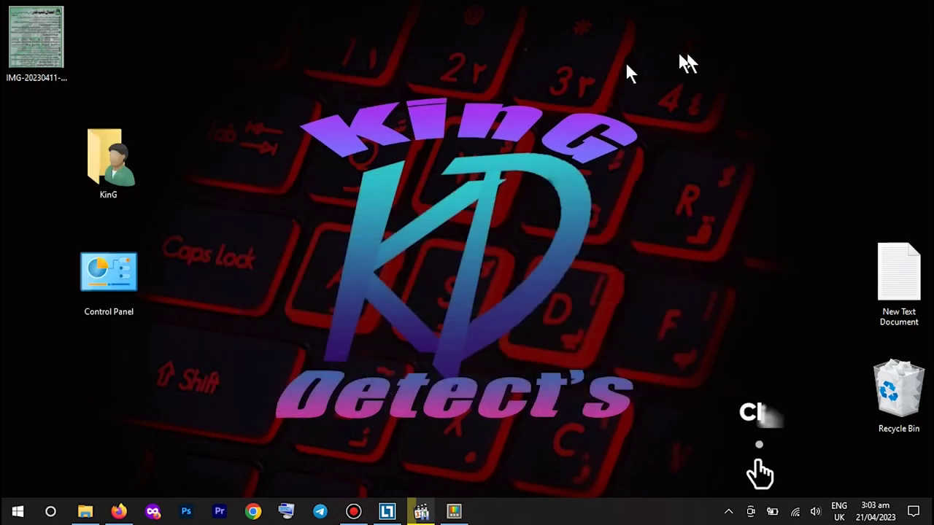
right_click(406, 188)
left_click(450, 229)
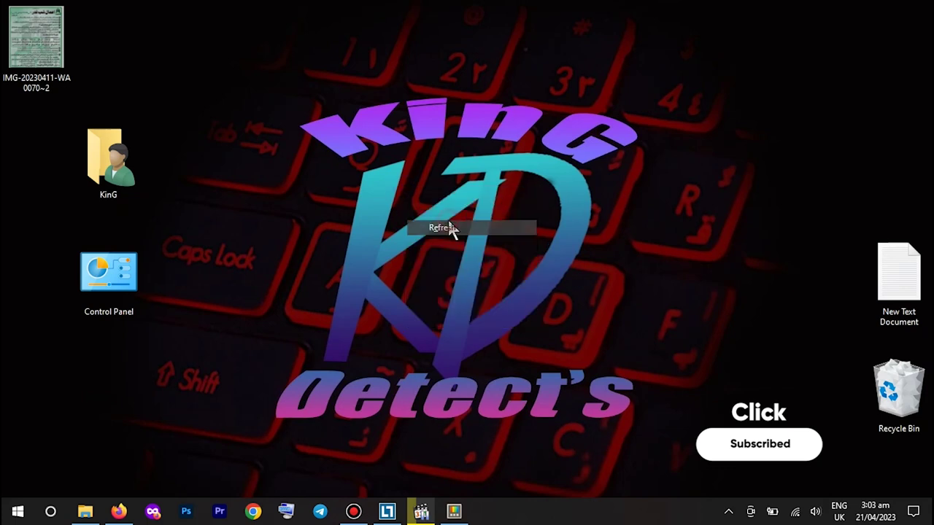